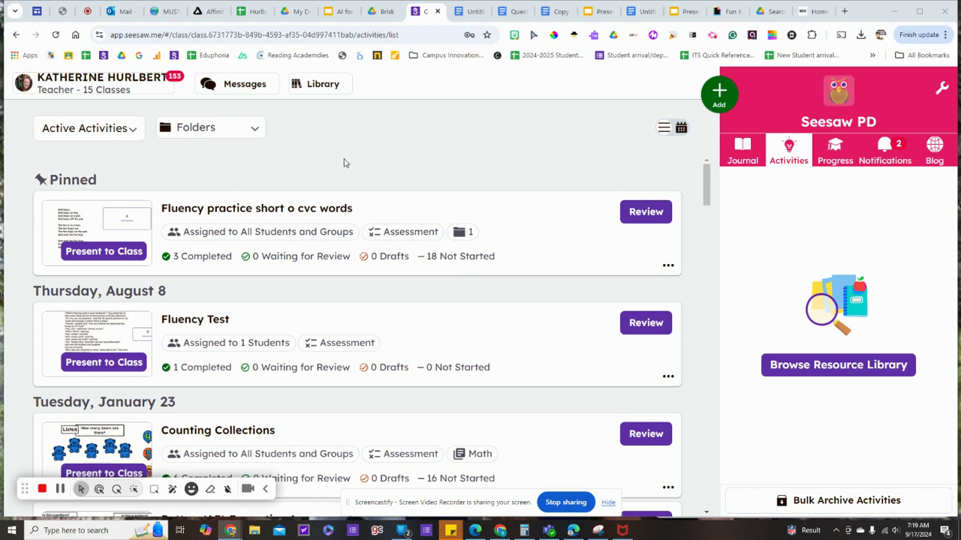
# Review the short o fluency activity's results, its student preview, and student 11's recorded reading.
pyautogui.click(632, 217)
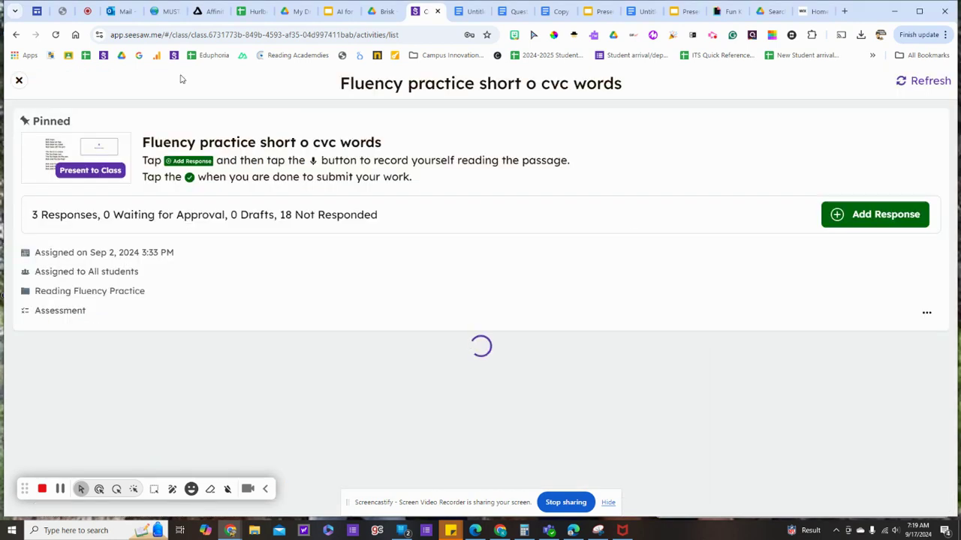
pyautogui.click(64, 156)
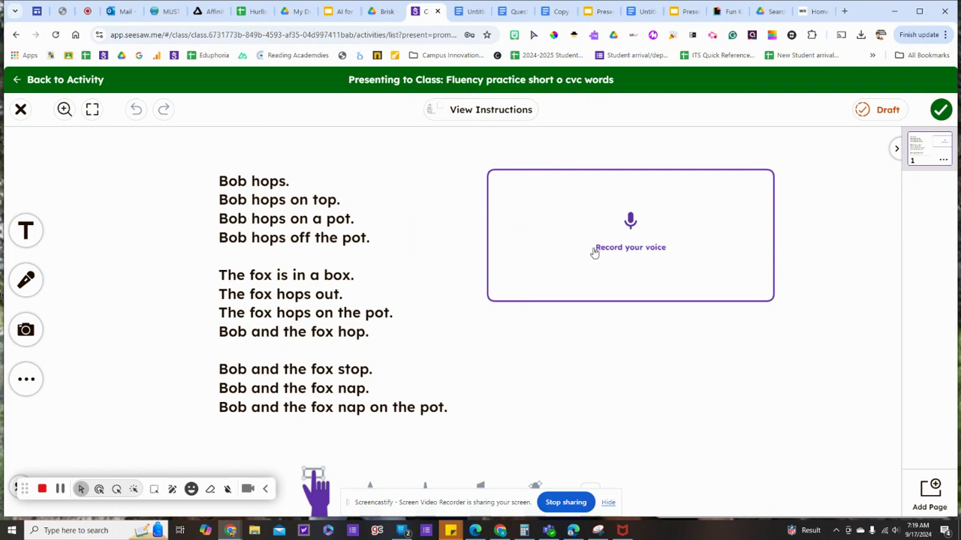
pyautogui.click(23, 81)
pyautogui.scroll(-5, 290, 288)
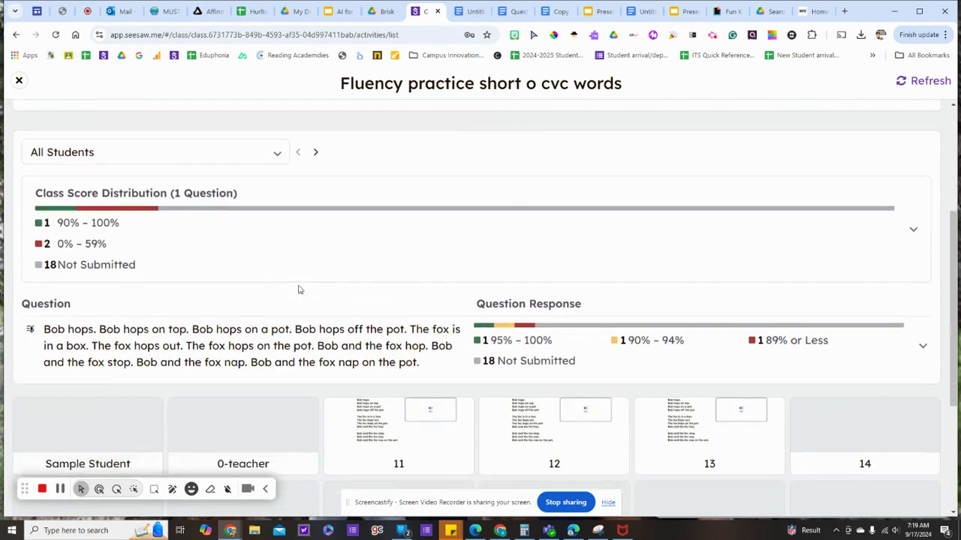
pyautogui.click(409, 326)
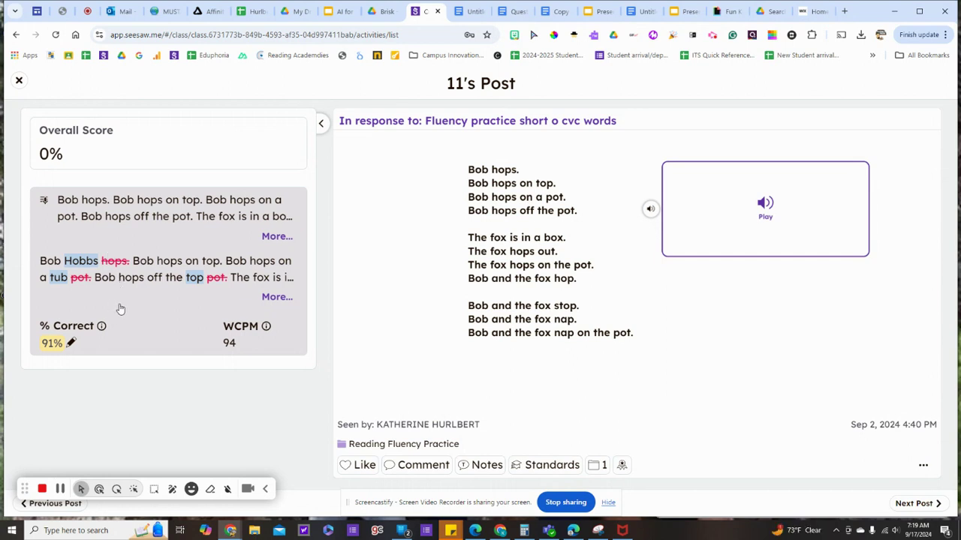
pyautogui.click(20, 82)
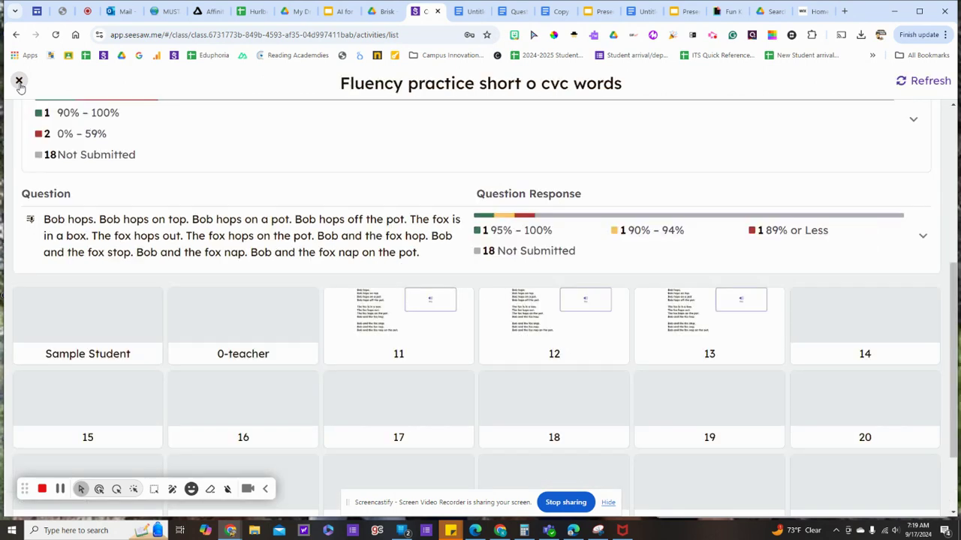
pyautogui.click(19, 82)
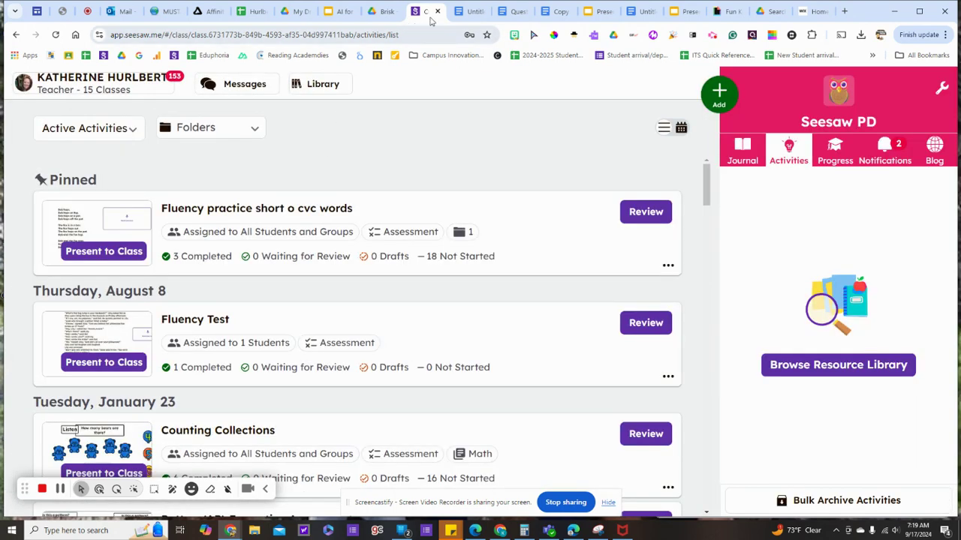
# In the Google Doc, start Brisk's Decodable Text generator with Short Vowels as the phonics focus.
pyautogui.click(465, 11)
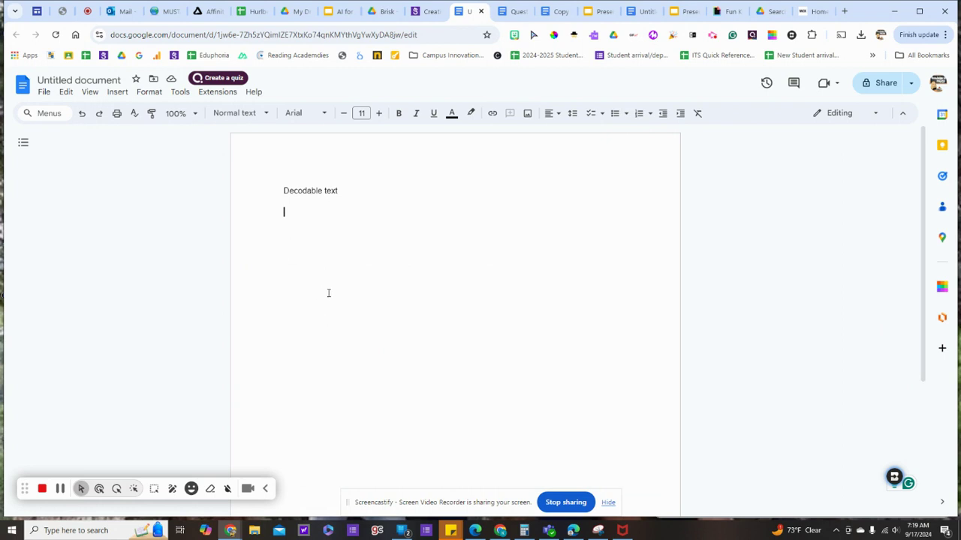
pyautogui.click(894, 478)
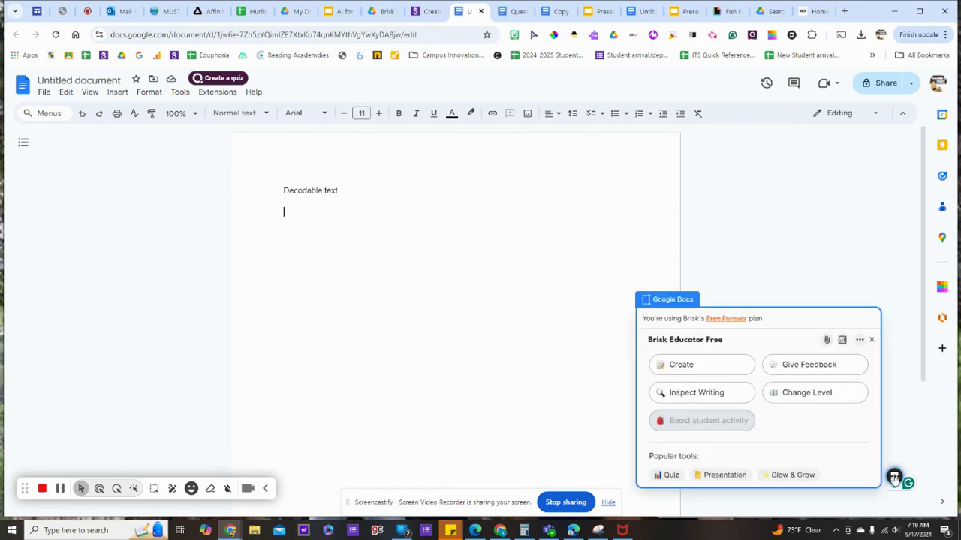
pyautogui.click(735, 371)
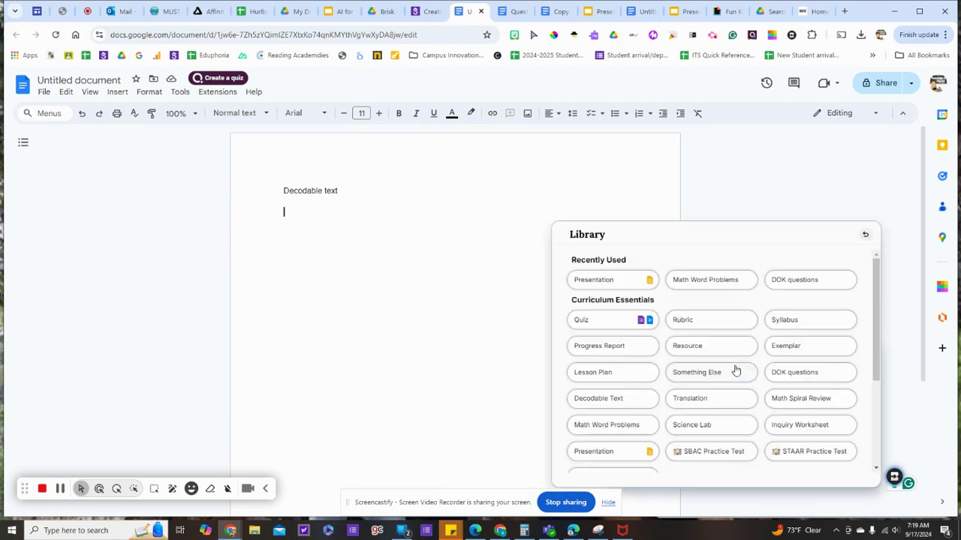
pyautogui.click(625, 398)
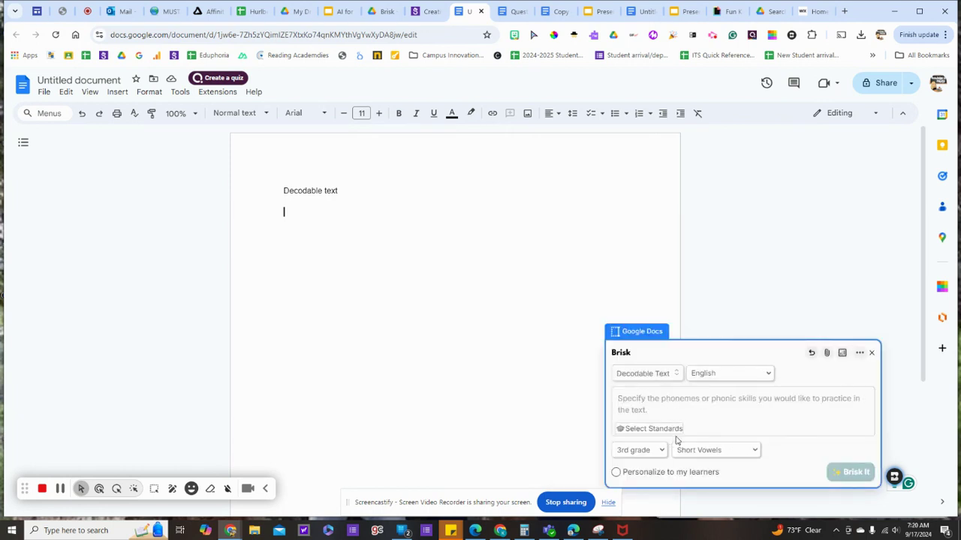
pyautogui.click(745, 453)
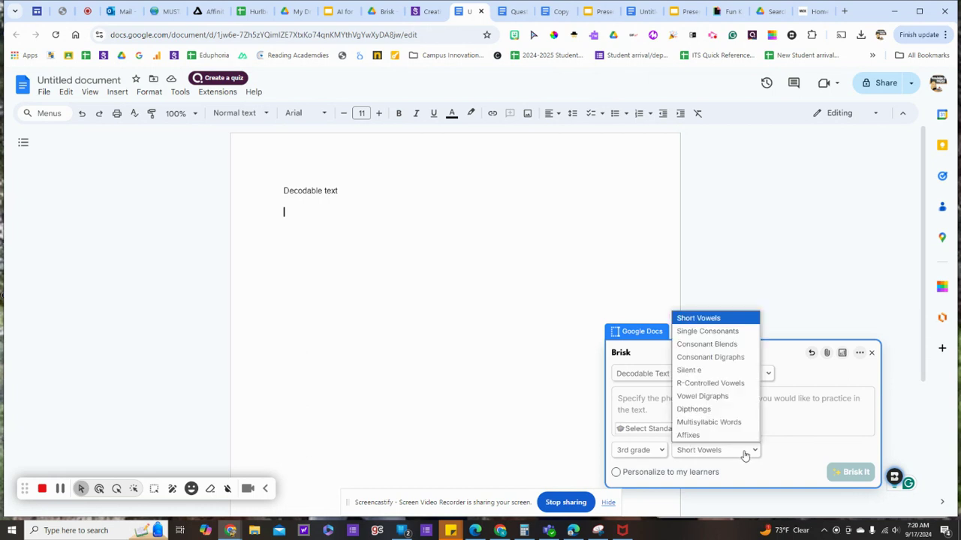
pyautogui.click(712, 326)
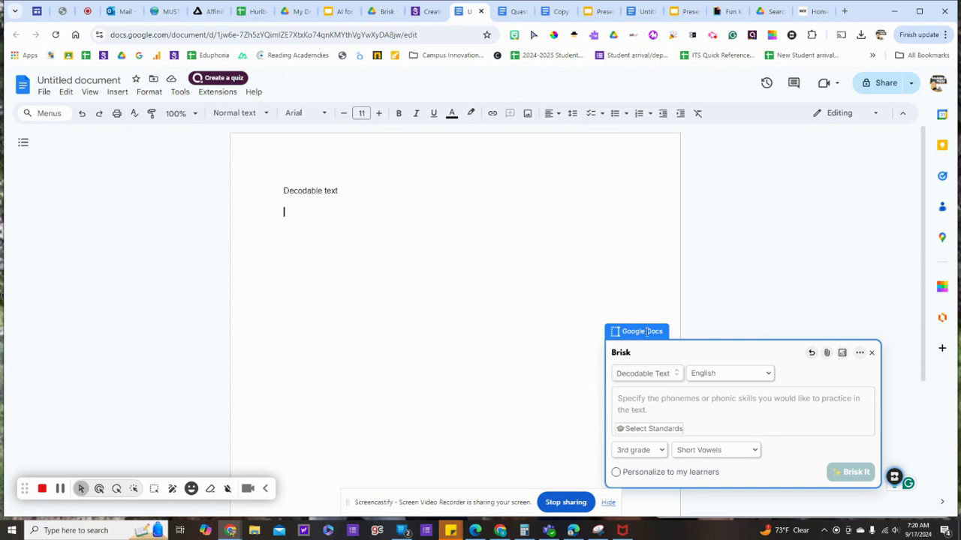
# Prompt 'Use words with short a', choose 1st grade, and generate the passage.
pyautogui.click(647, 402)
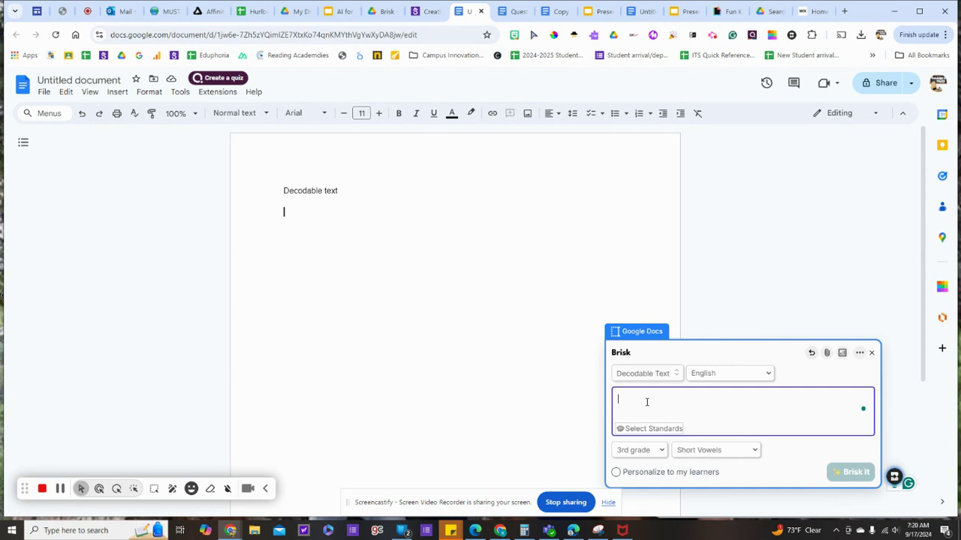
pyautogui.write('W')
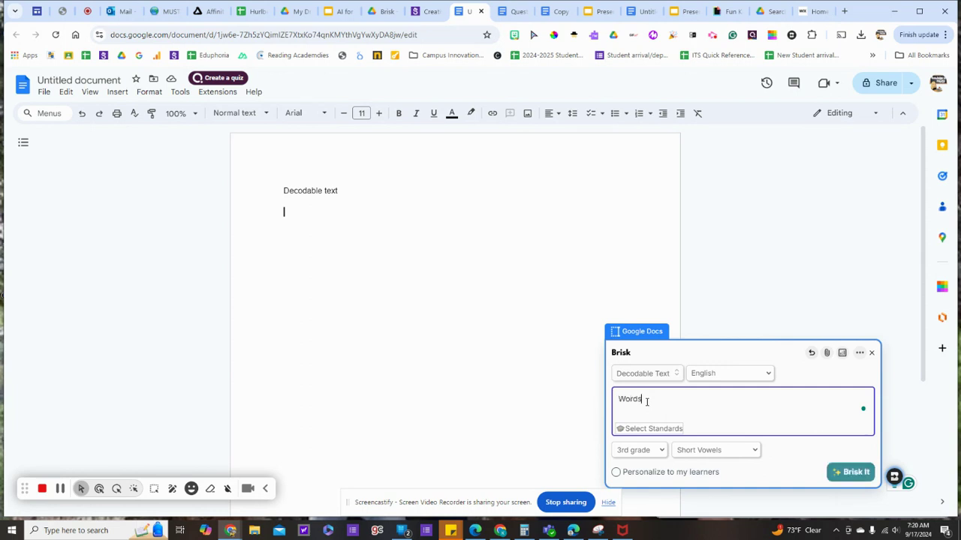
pyautogui.write('ord')
pyautogui.press('BackSpace')
pyautogui.press('BackSpace')
pyautogui.press('BackSpace')
pyautogui.press('BackSpace')
pyautogui.write('Use words with short a patterns.')
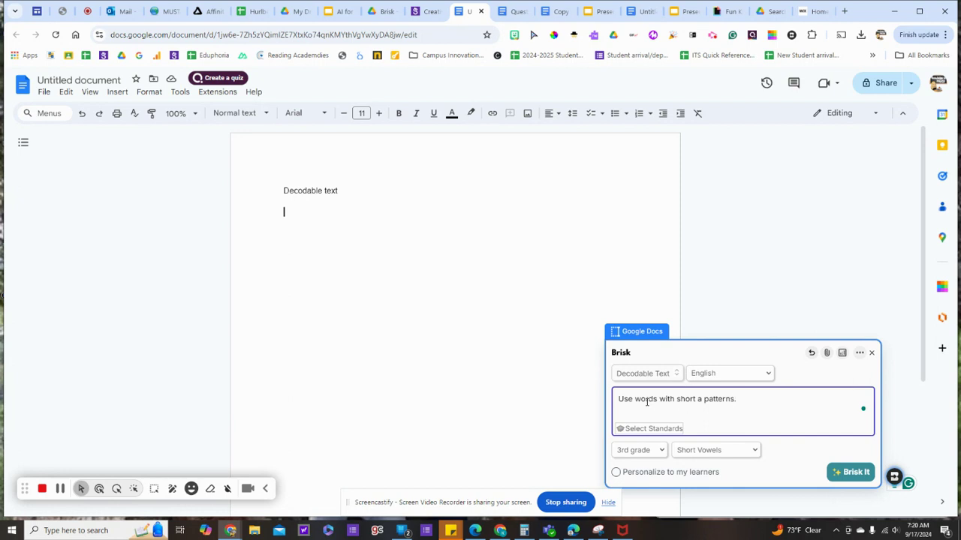
pyautogui.click(660, 450)
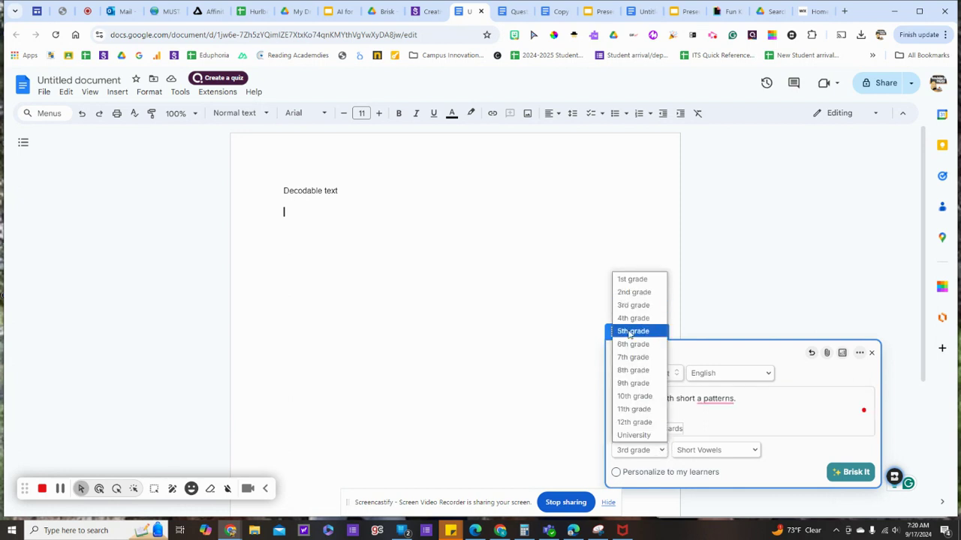
pyautogui.click(631, 279)
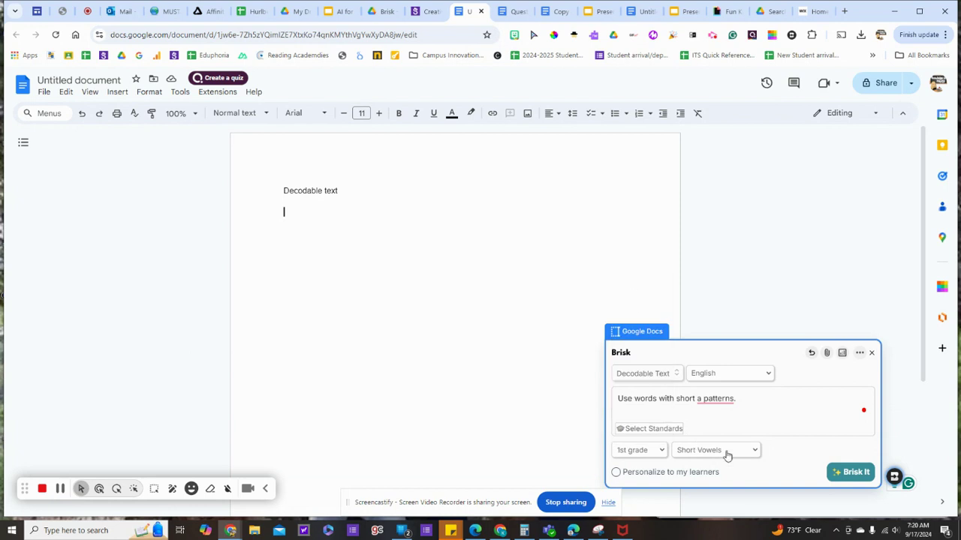
pyautogui.click(861, 472)
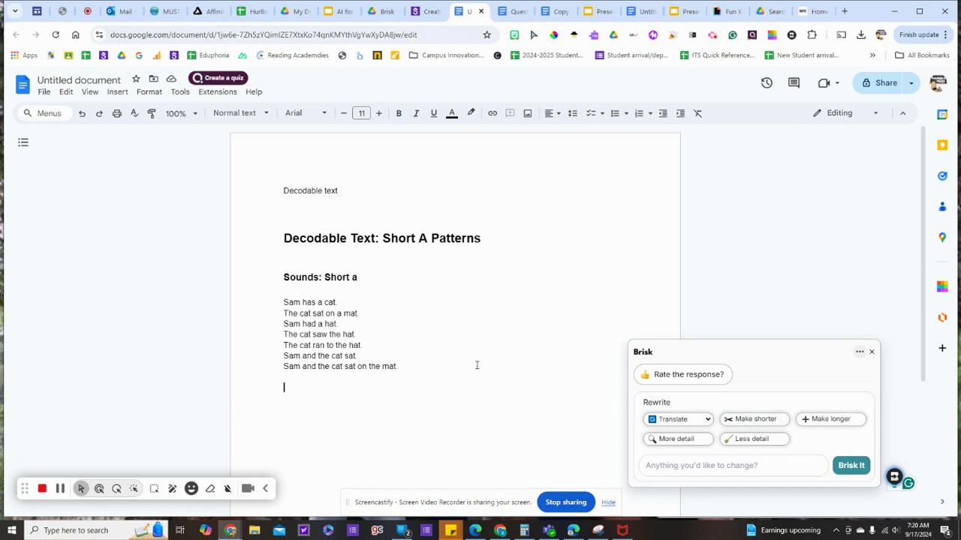
# Select the seven-line short a story for copying and return to Seesaw.
pyautogui.moveTo(283, 303); pyautogui.dragTo(401, 363)
pyautogui.hotkey('ctrl', 'c')
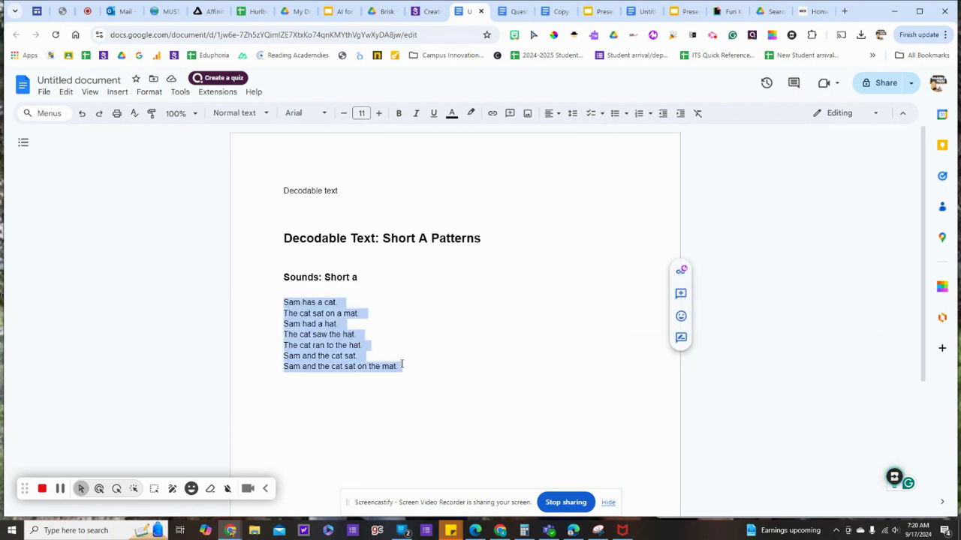
pyautogui.click(422, 12)
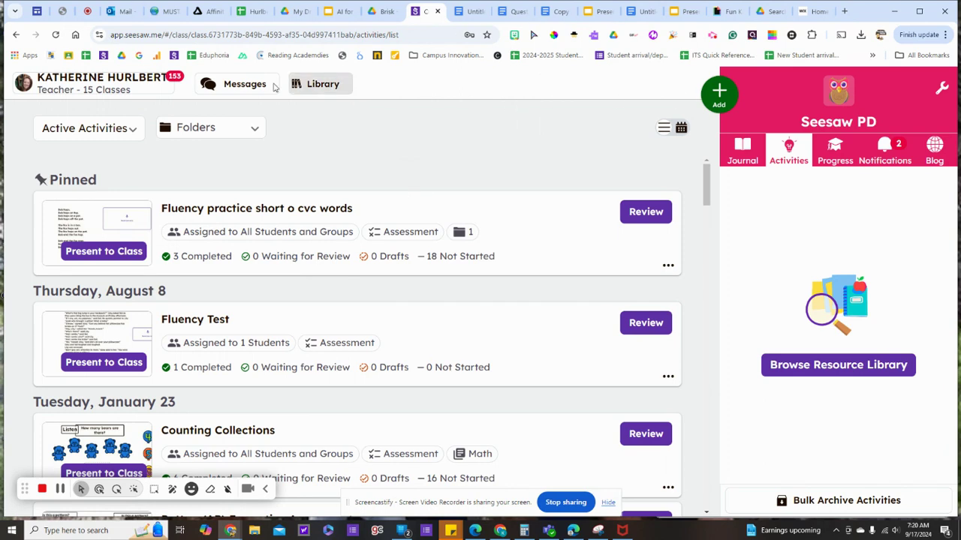
# From My Library, create a new auto-graded assessment activity.
pyautogui.click(312, 85)
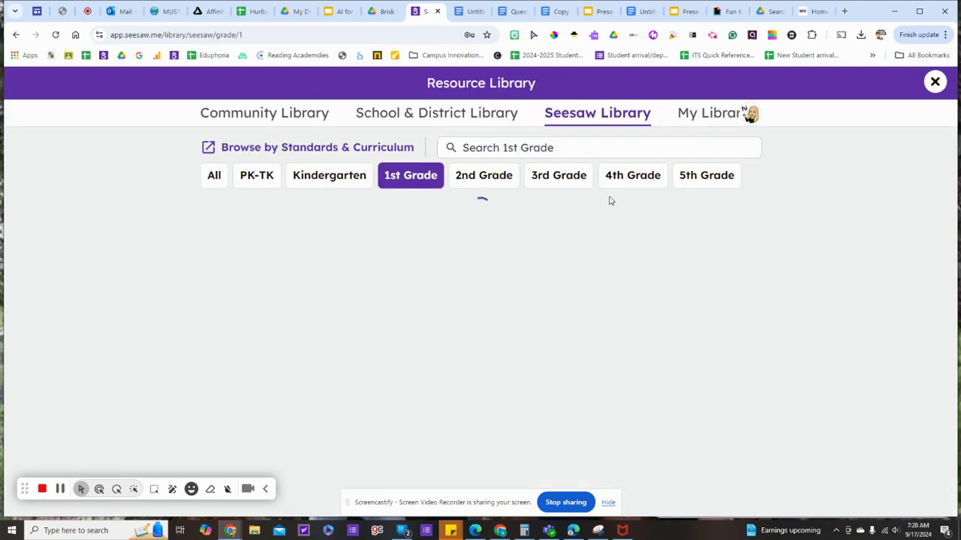
pyautogui.click(702, 114)
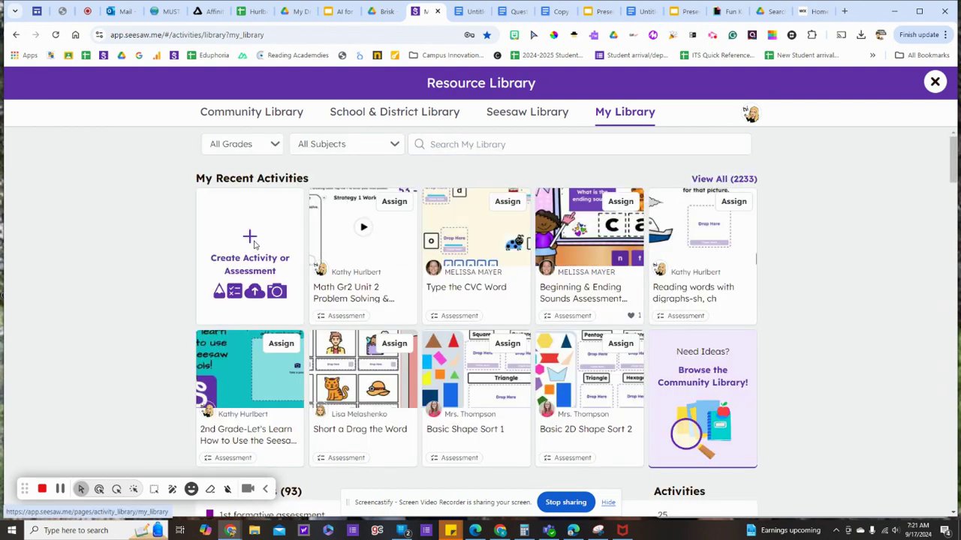
pyautogui.click(251, 242)
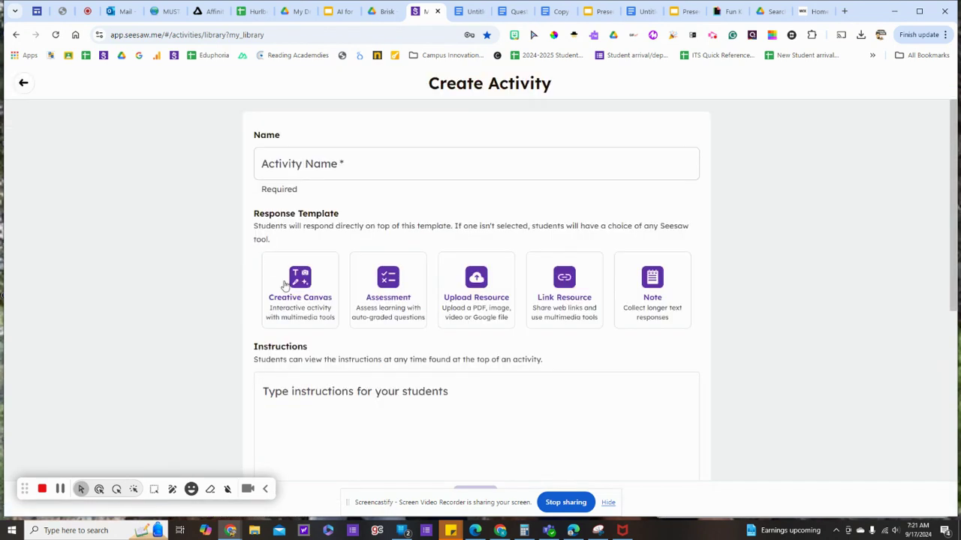
pyautogui.click(372, 292)
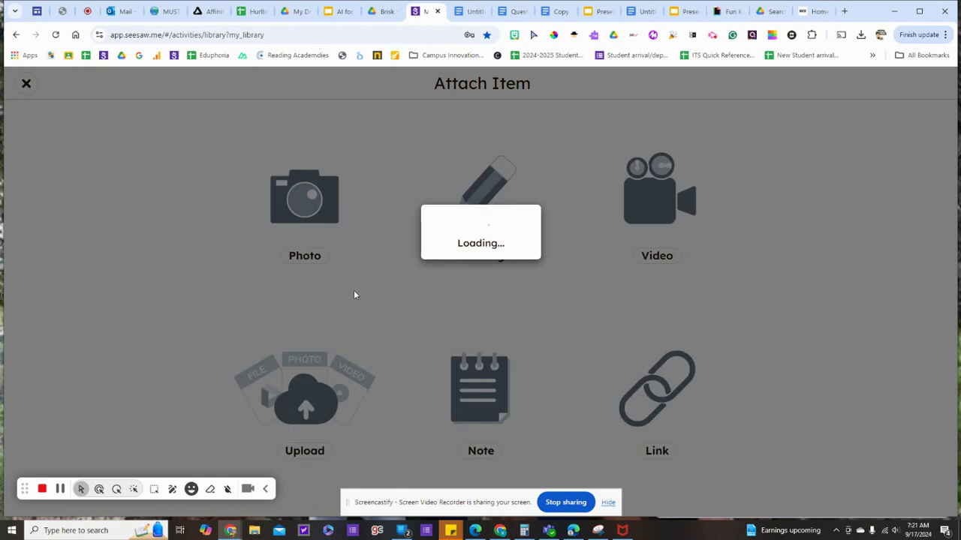
# Add a Reading Fluency question with a 1.5-minute limit and the pasted short-a passage.
pyautogui.click(353, 206)
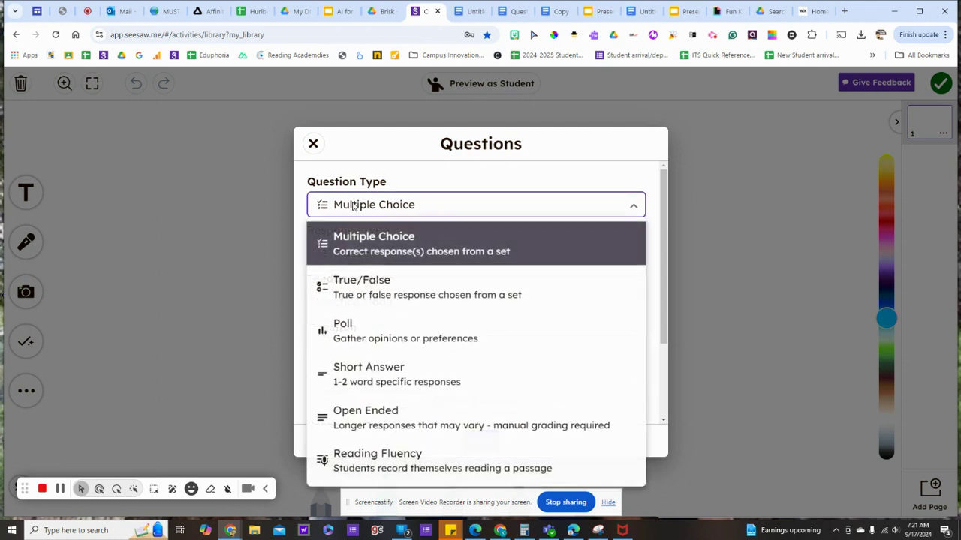
pyautogui.click(352, 466)
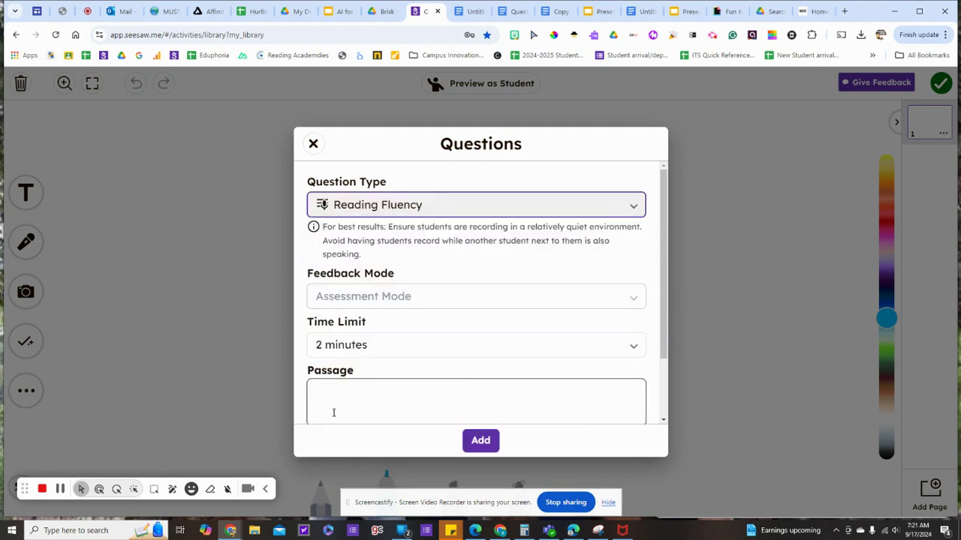
pyautogui.click(373, 347)
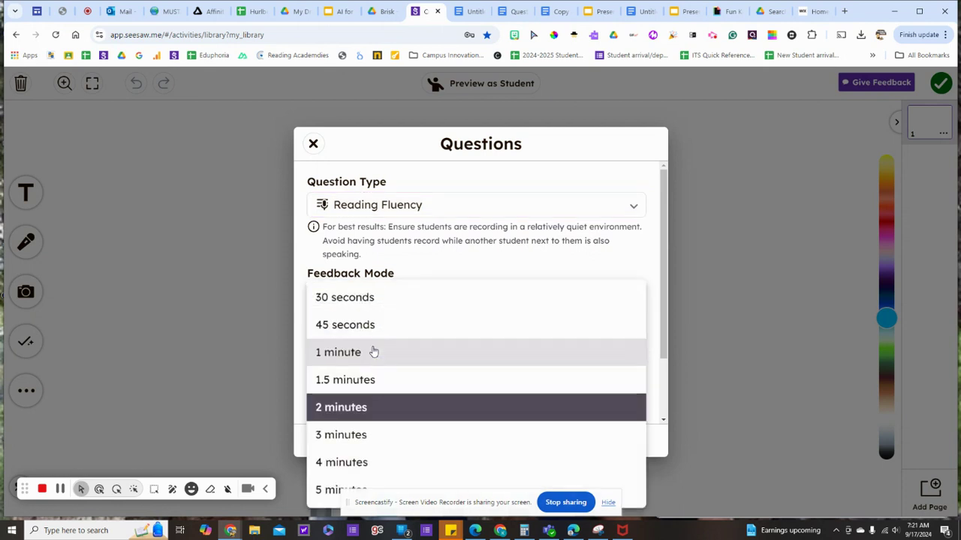
pyautogui.click(370, 380)
pyautogui.click(349, 396)
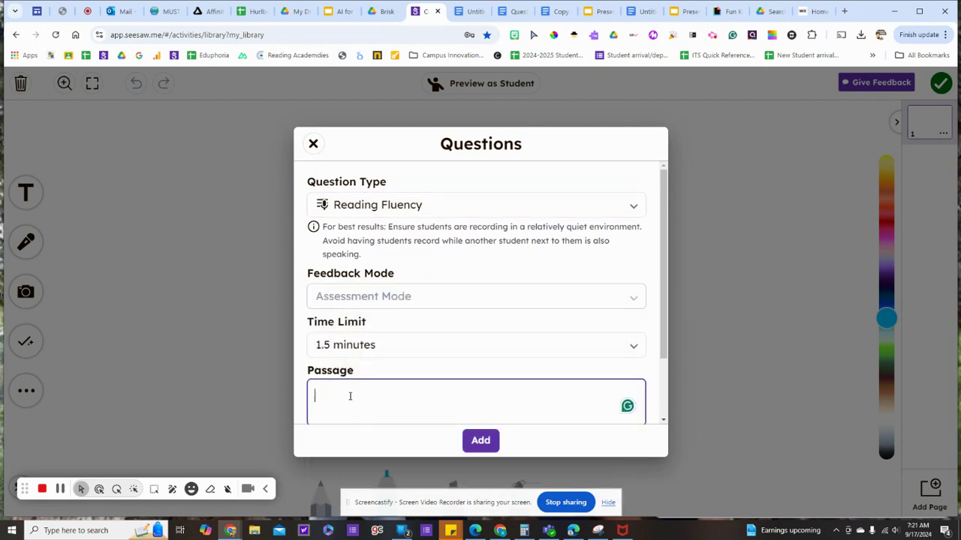
pyautogui.hotkey('ctrl', 'v')
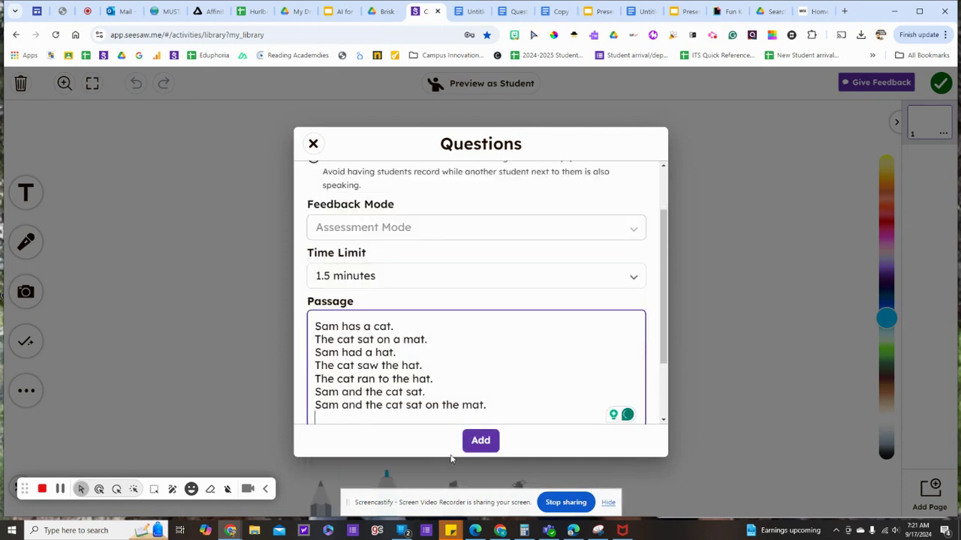
pyautogui.click(481, 441)
# Enlarge the passage on the left and place a bigger recording box to its right.
pyautogui.moveTo(401, 359); pyautogui.dragTo(678, 243)
pyautogui.click(526, 289)
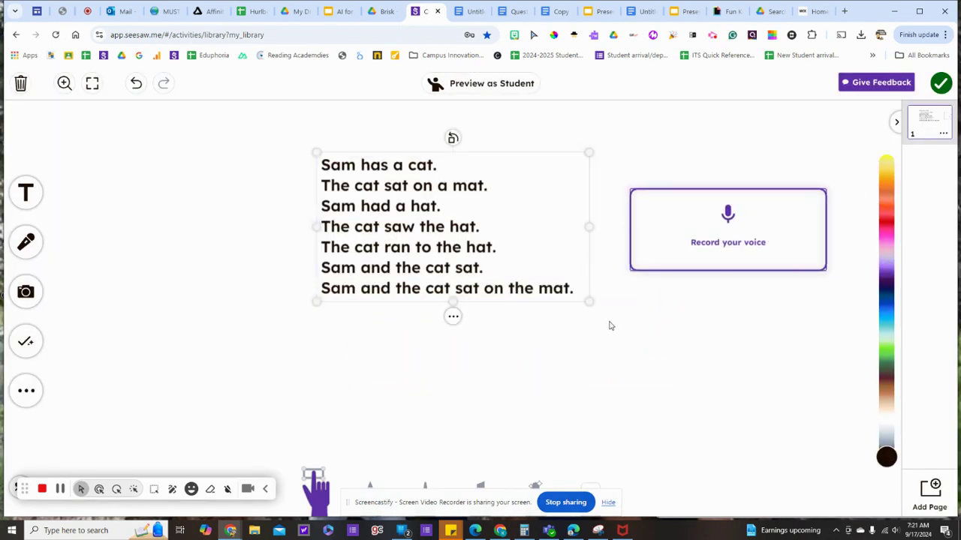
pyautogui.moveTo(586, 301); pyautogui.dragTo(628, 478)
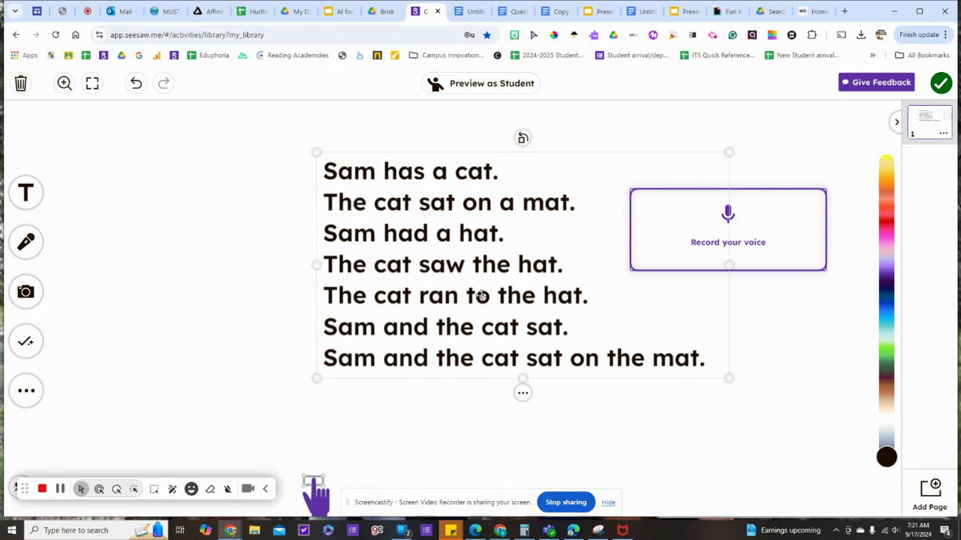
pyautogui.moveTo(481, 296); pyautogui.dragTo(273, 302)
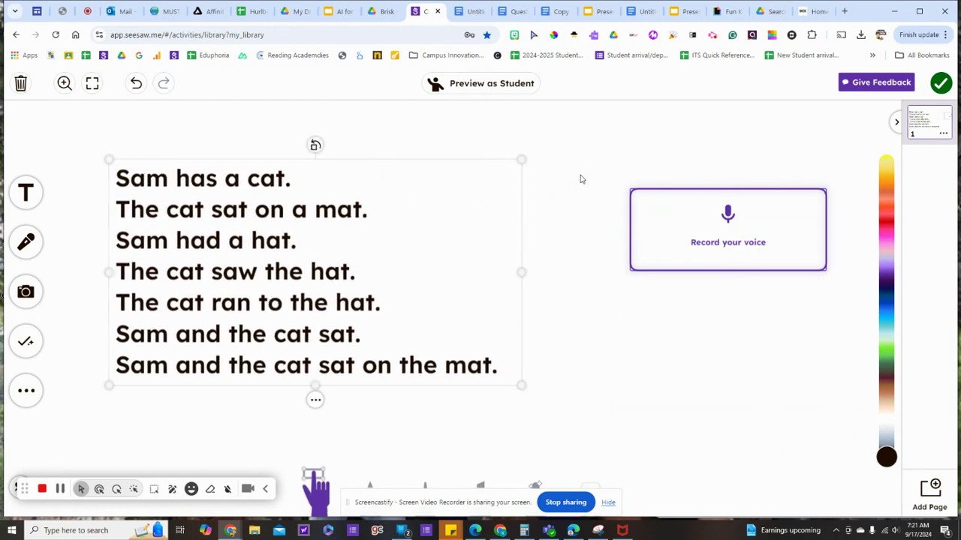
pyautogui.click(685, 240)
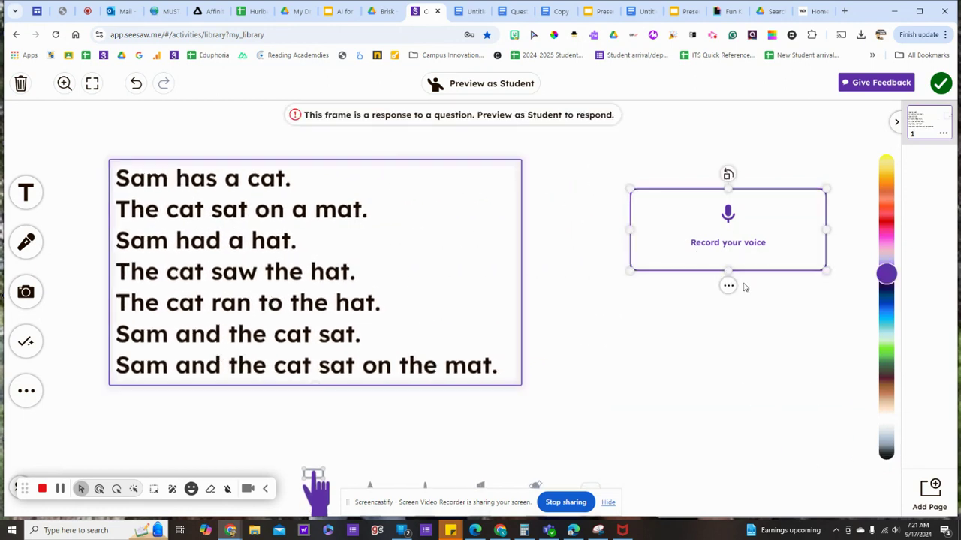
pyautogui.moveTo(728, 271); pyautogui.dragTo(728, 386)
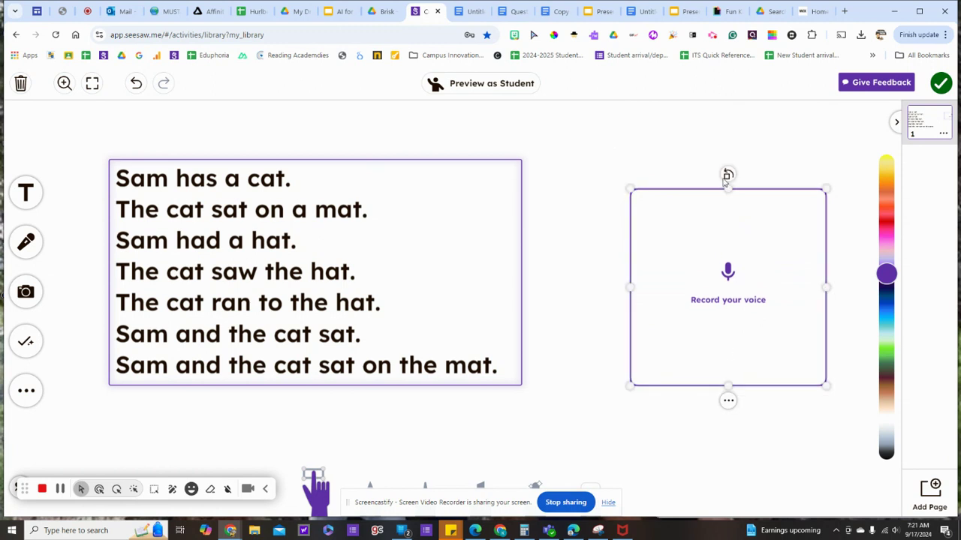
pyautogui.moveTo(633, 189); pyautogui.dragTo(573, 162)
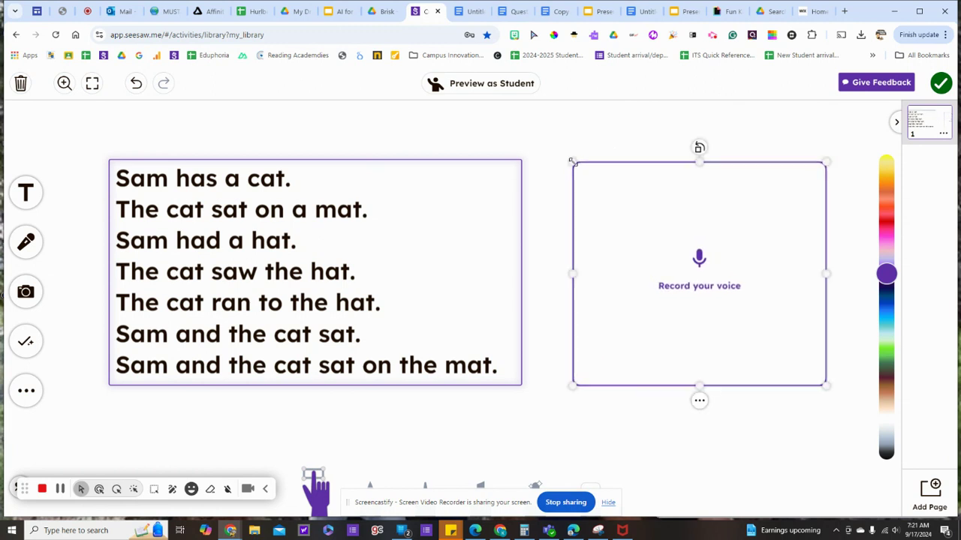
pyautogui.click(940, 83)
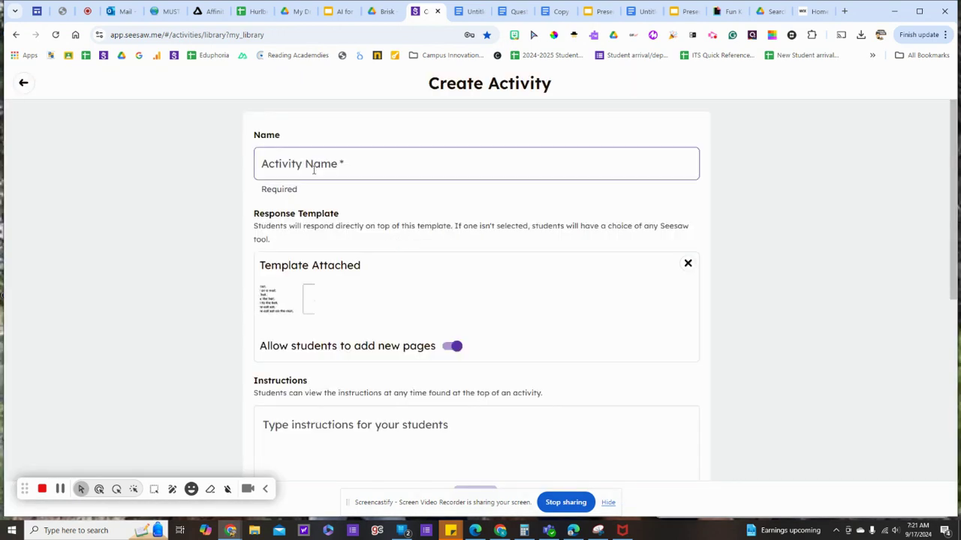
# Name the activity 'Fluency passage short a words'.
pyautogui.click(327, 168)
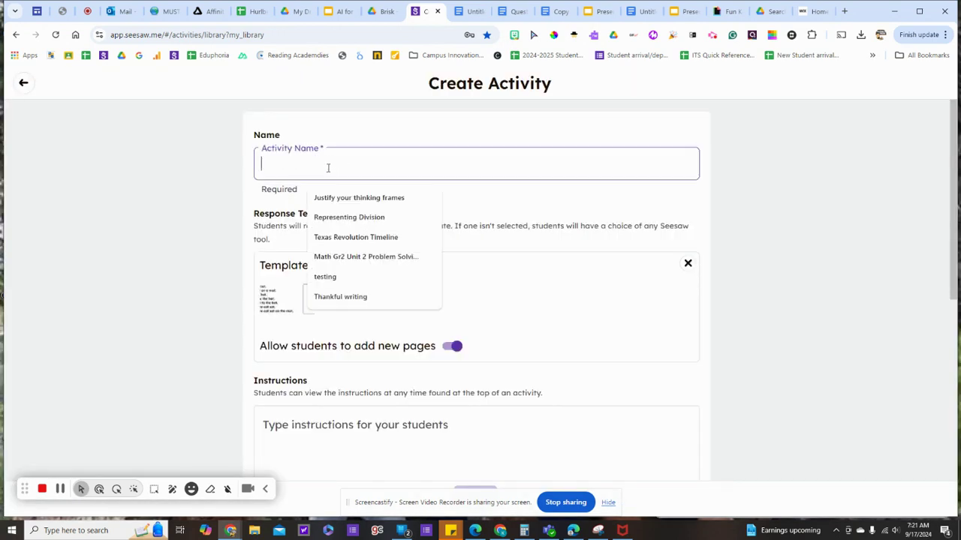
pyautogui.write('Fluenc')
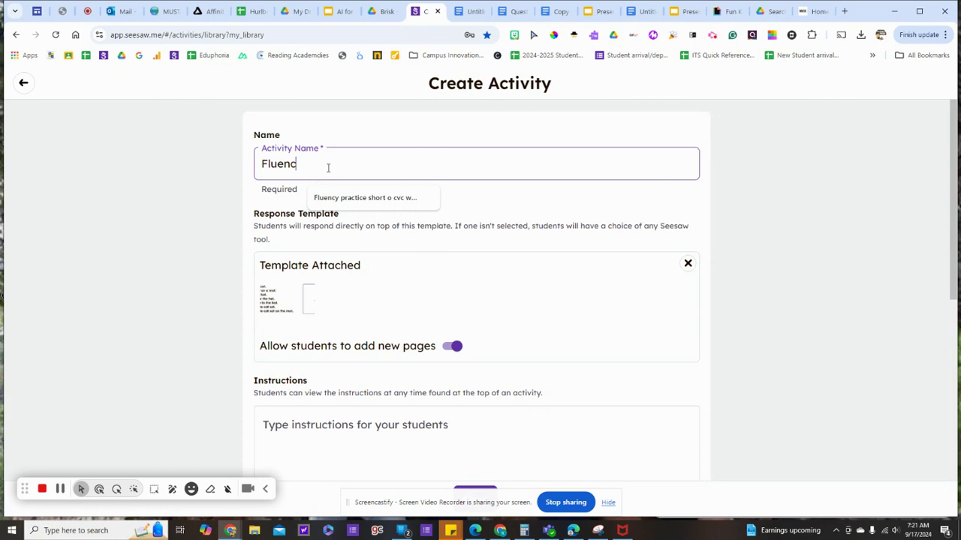
pyautogui.write('y passage short ')
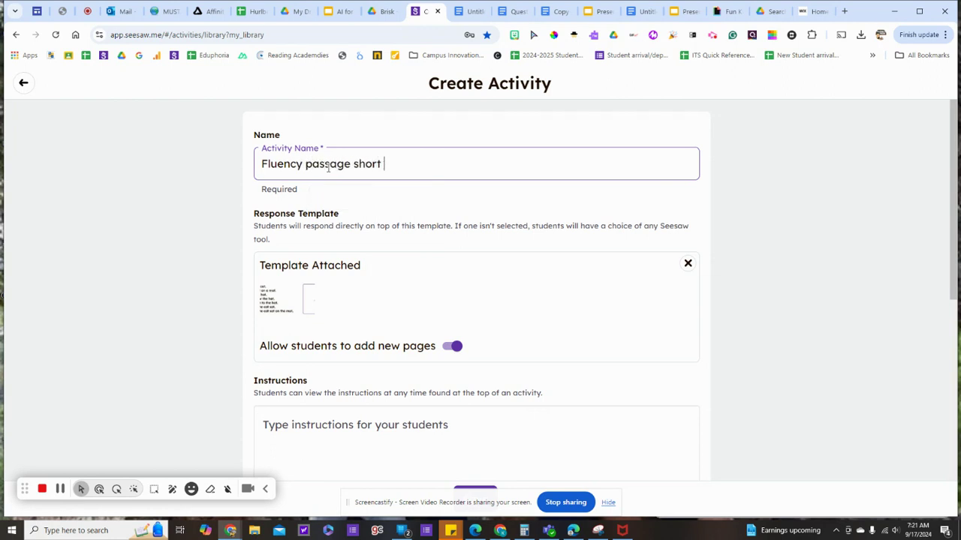
pyautogui.write('a words')
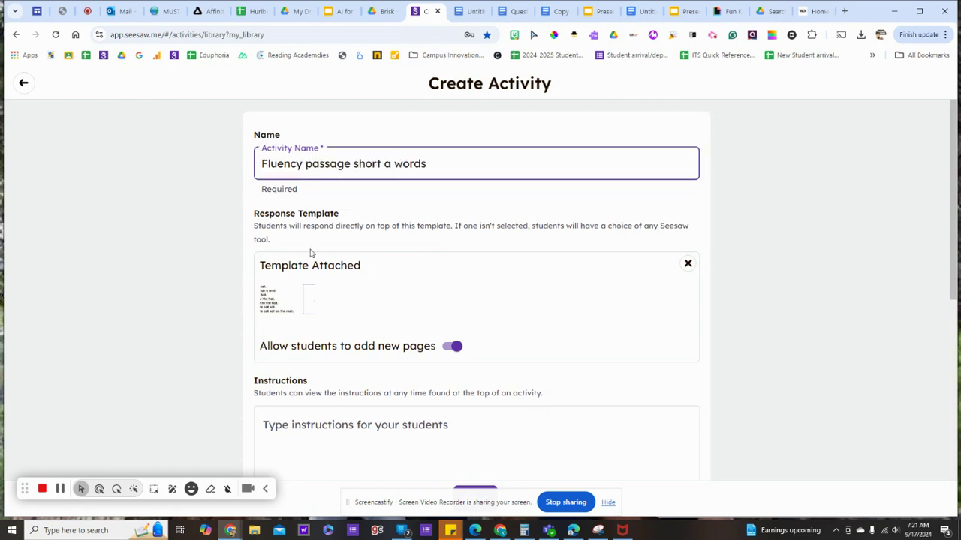
pyautogui.scroll(-2, 311, 243)
# Add the instruction 'Tap the mic and record yourself reading.' and save the activity.
pyautogui.click(317, 271)
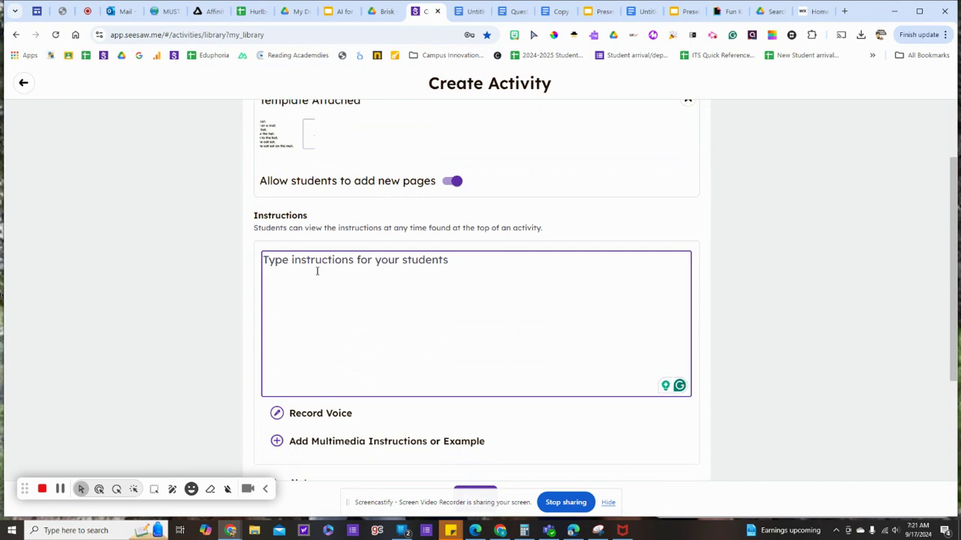
pyautogui.scroll(-3, 317, 271)
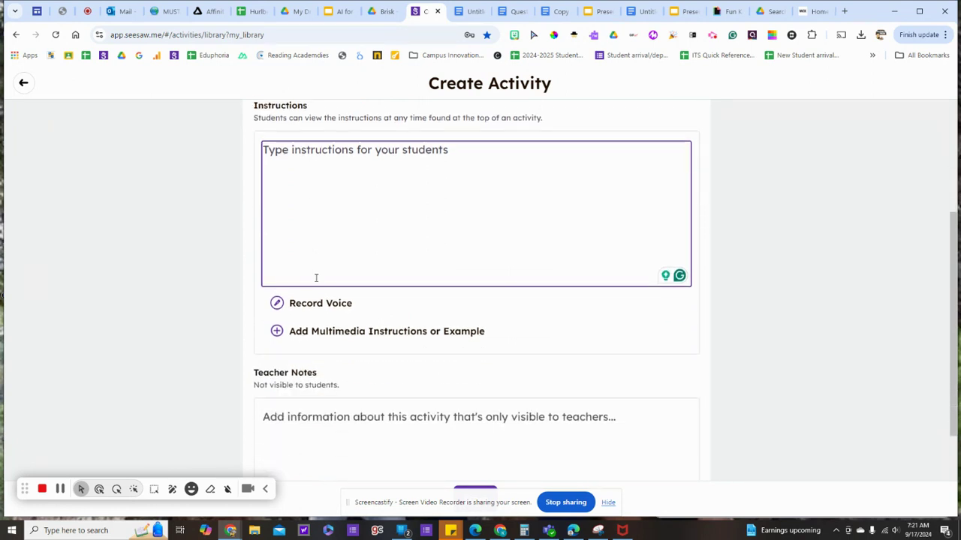
pyautogui.scroll(1, 330, 175)
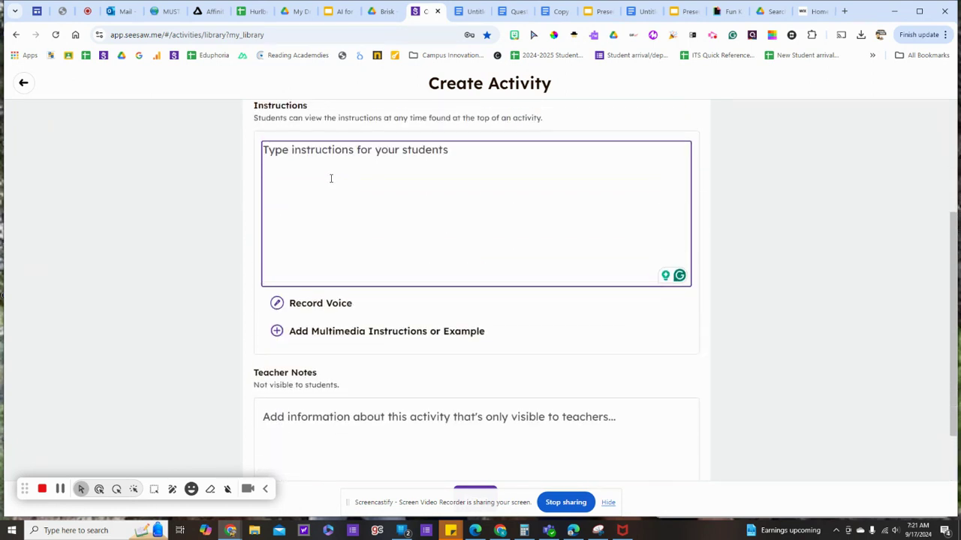
pyautogui.write('Tap the ')
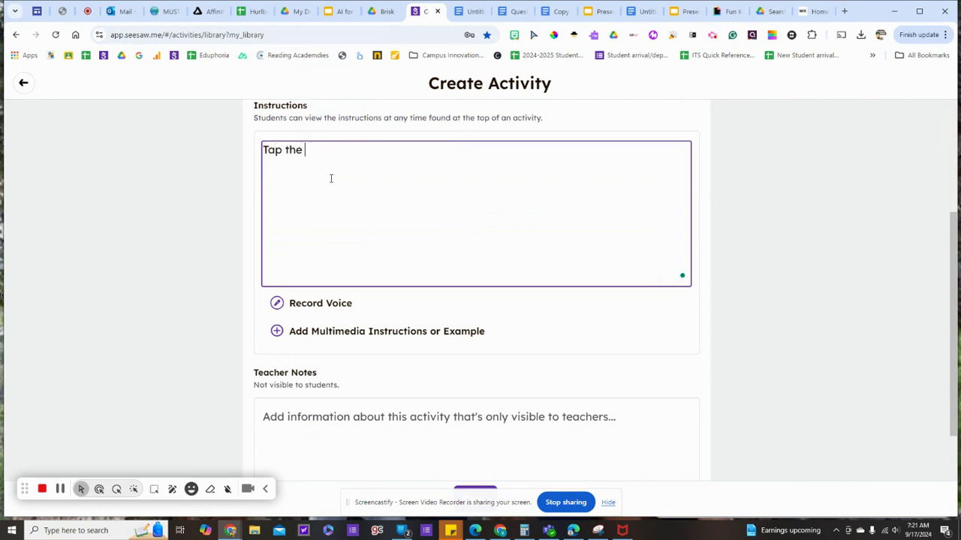
pyautogui.write('mic and reco')
pyautogui.write('rd yourself rea')
pyautogui.write('record yourself reading.')
pyautogui.scroll(-2, 337, 178)
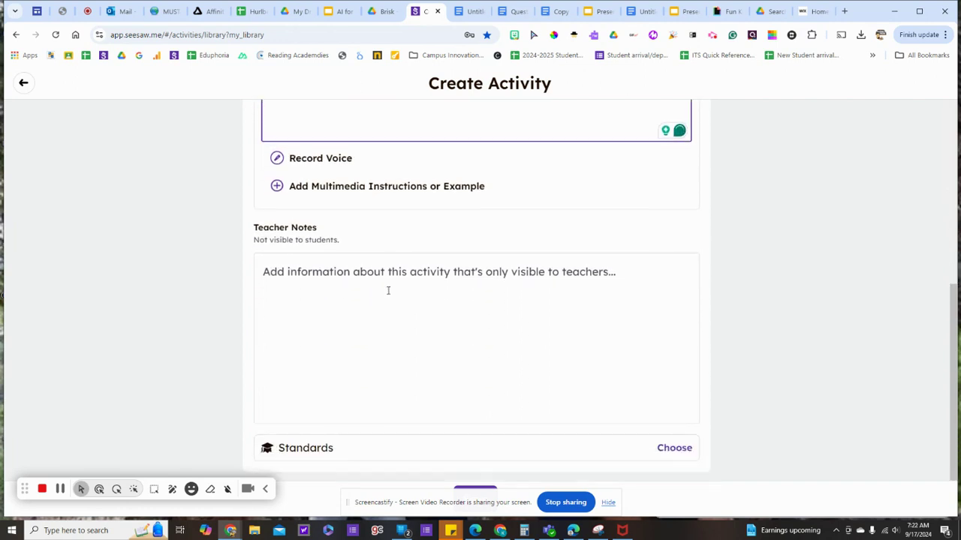
pyautogui.click(608, 502)
pyautogui.click(476, 499)
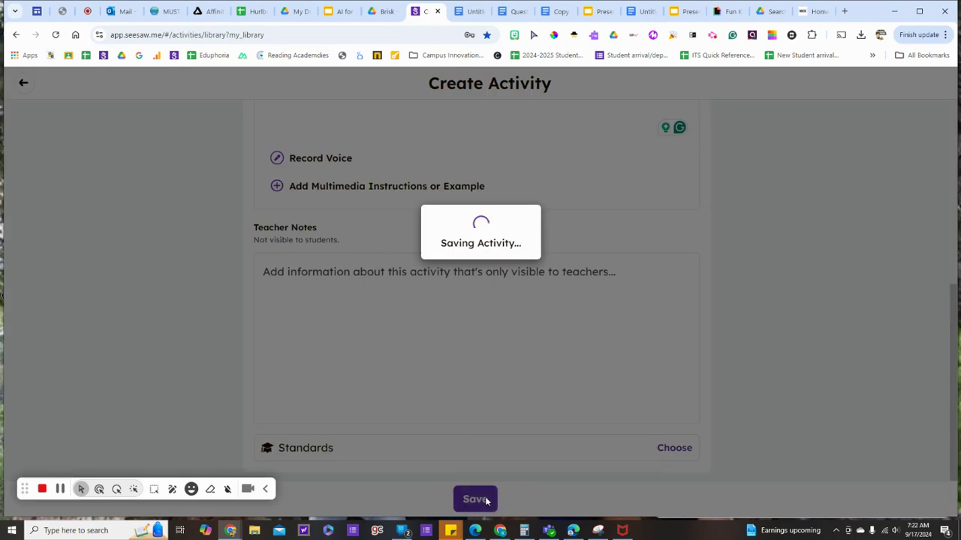